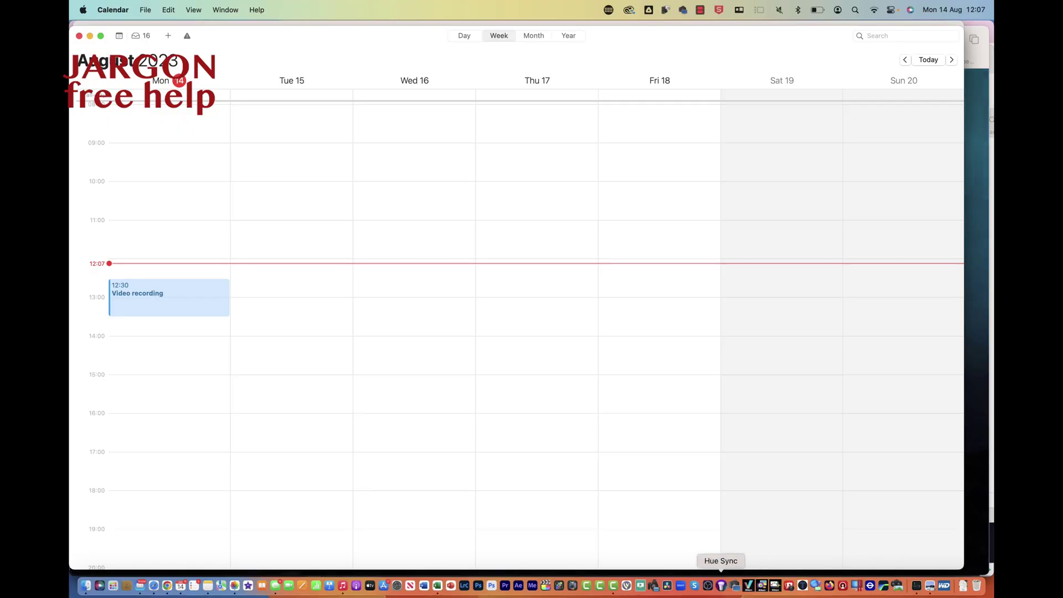
Step: Copy the Video recording event via its context menu and the Edit menu
{"action": "left_click", "coordinate": [228, 372]}
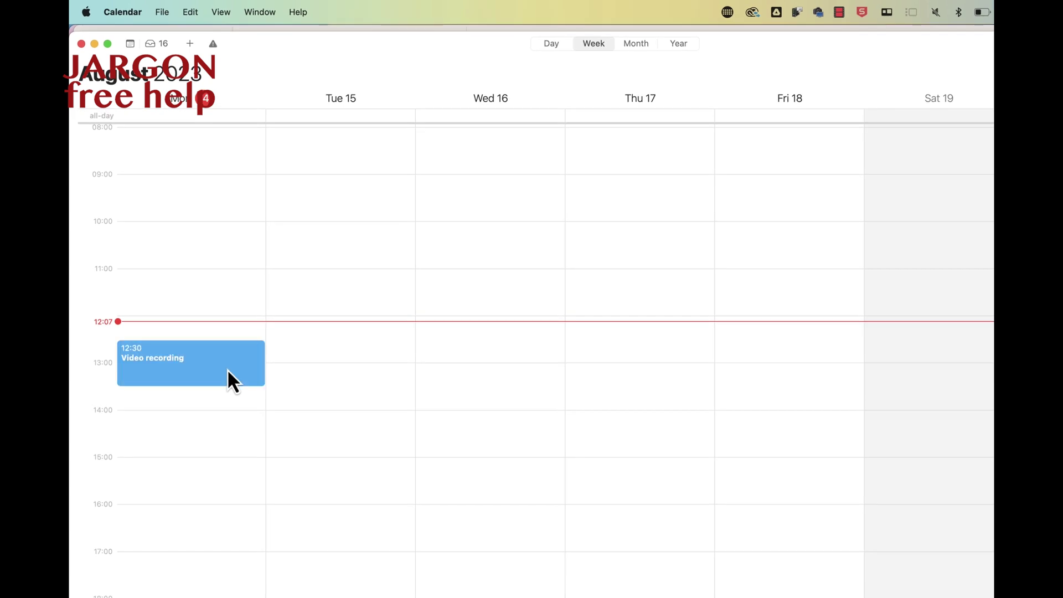
{"action": "right_click", "coordinate": [228, 379]}
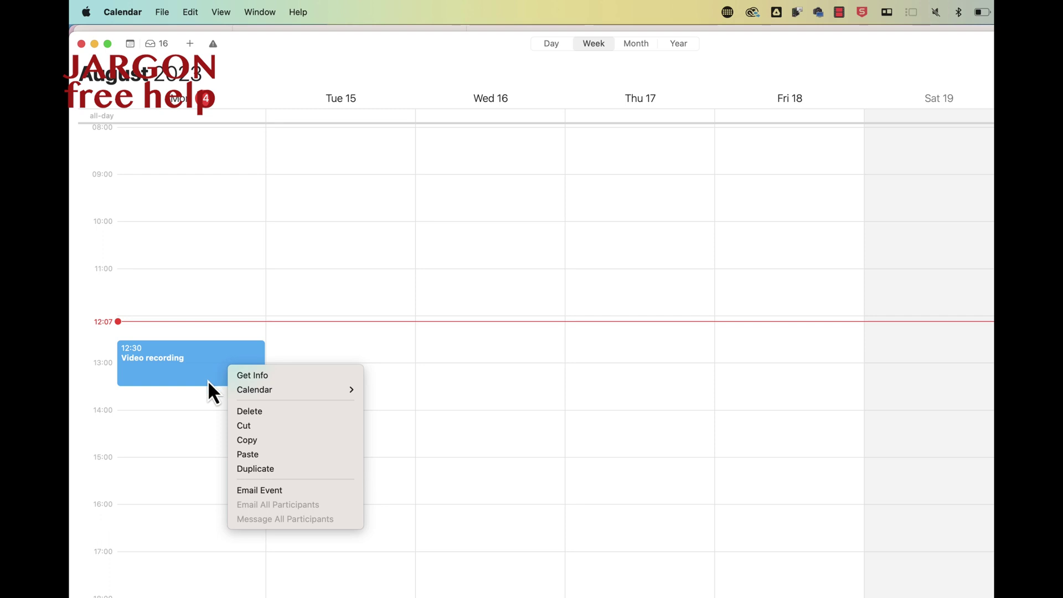
{"action": "left_click", "coordinate": [220, 421]}
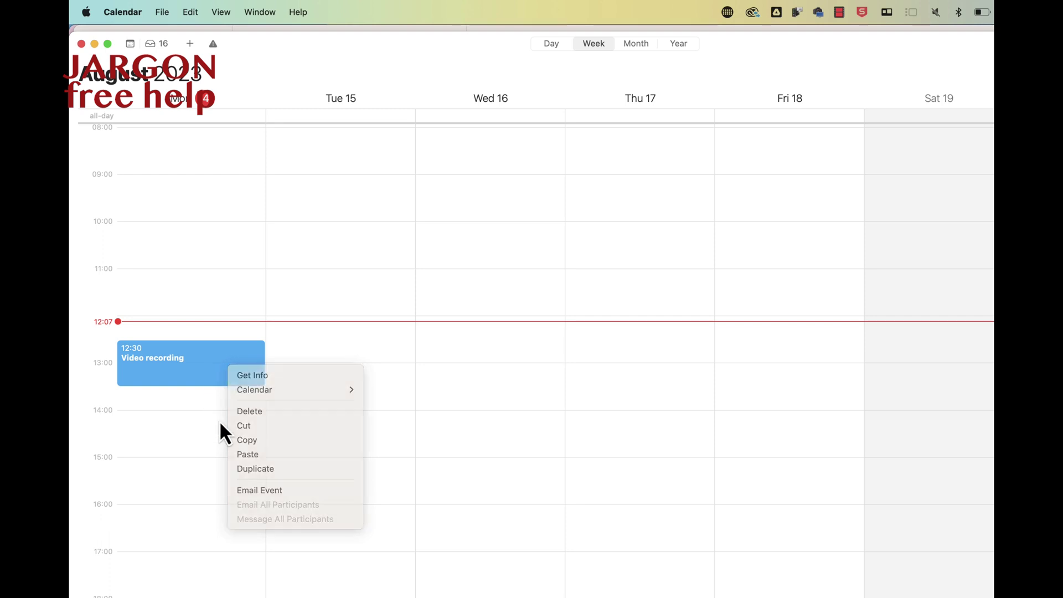
{"action": "right_click", "coordinate": [218, 374]}
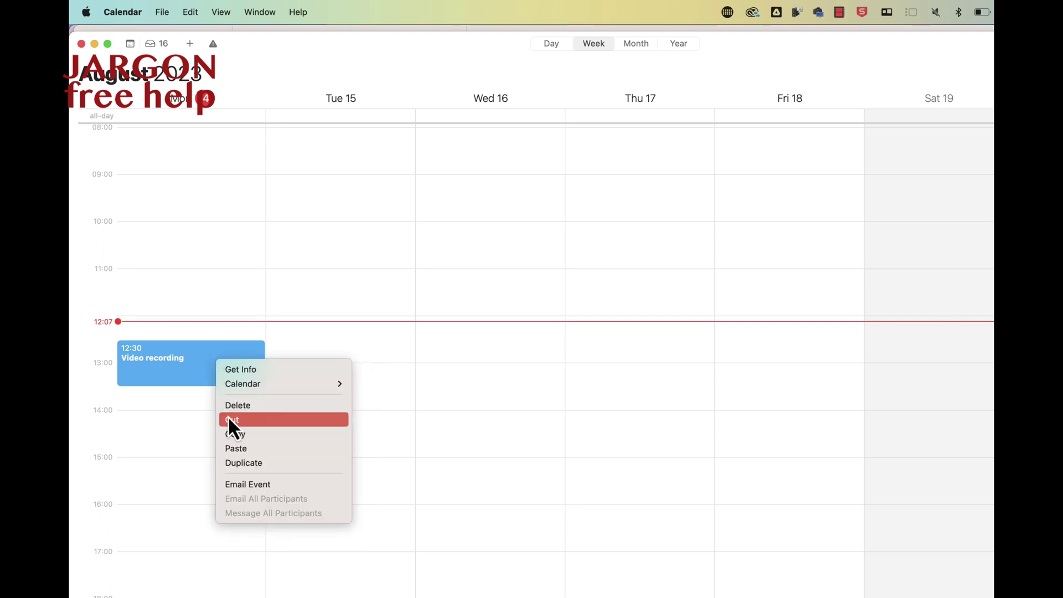
{"action": "left_click", "coordinate": [231, 435]}
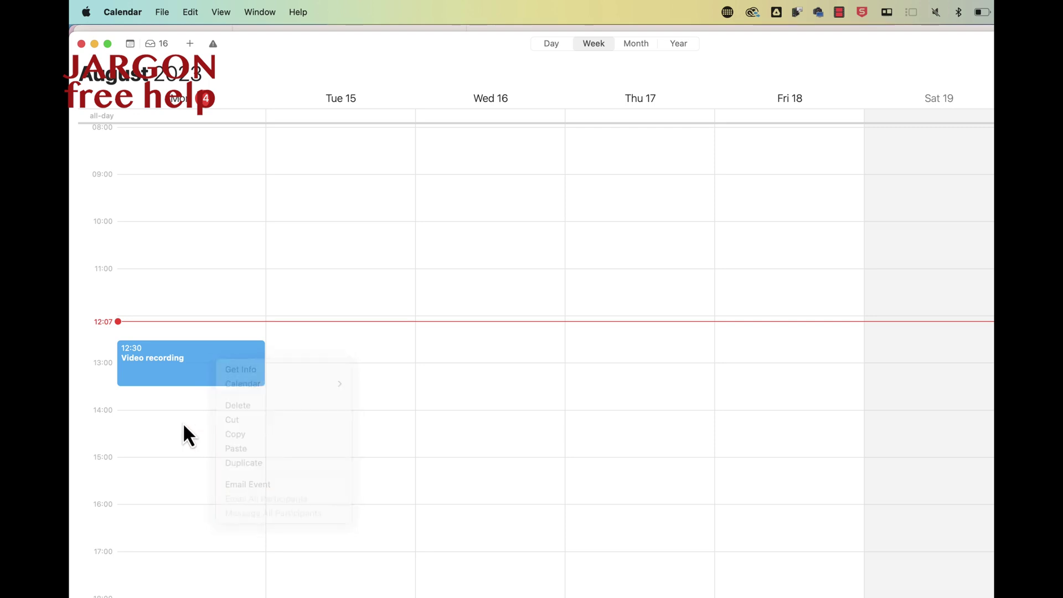
{"action": "left_click", "coordinate": [194, 12]}
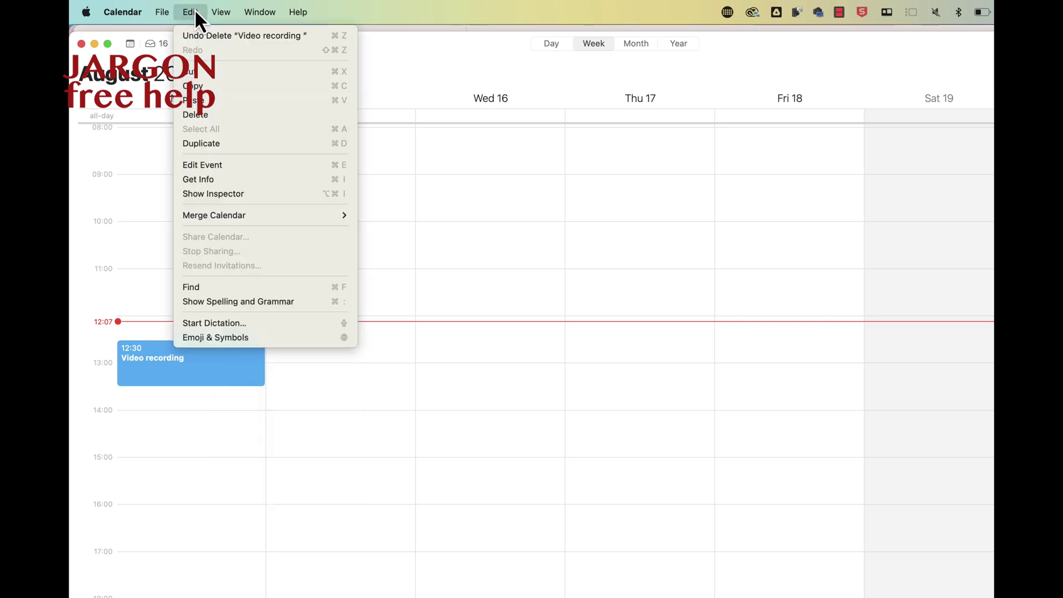
{"action": "left_click", "coordinate": [193, 85]}
{"action": "left_click", "coordinate": [466, 393]}
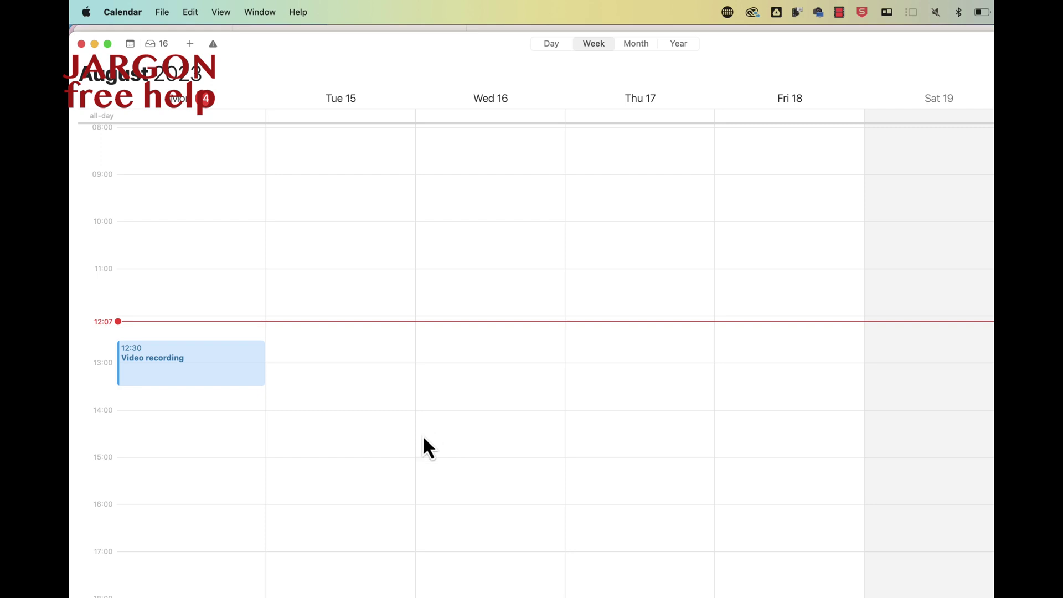
Step: Paste the copy onto Wednesday 16, move it to 15:15 and retitle it 'Video recording part 2'
{"action": "right_click", "coordinate": [423, 438]}
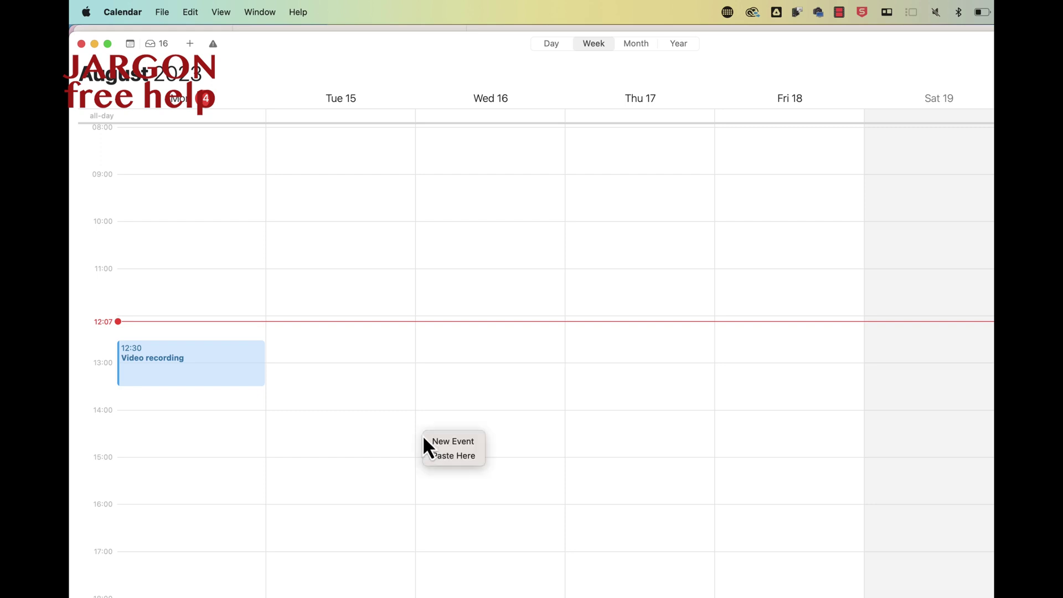
{"action": "left_click", "coordinate": [445, 456]}
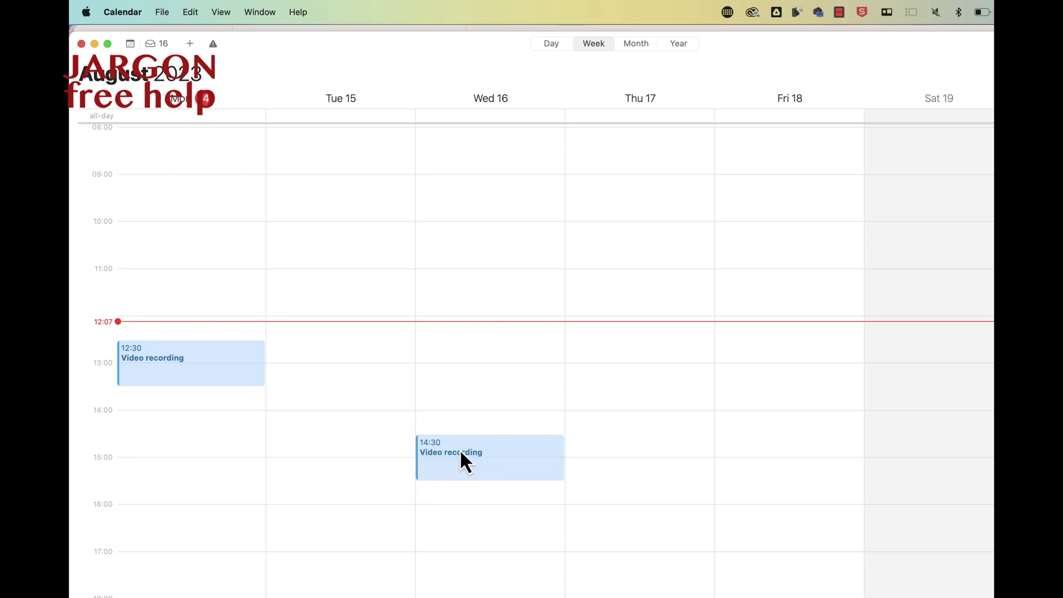
{"action": "left_click_drag", "start_coordinate": [460, 449], "coordinate": [455, 482]}
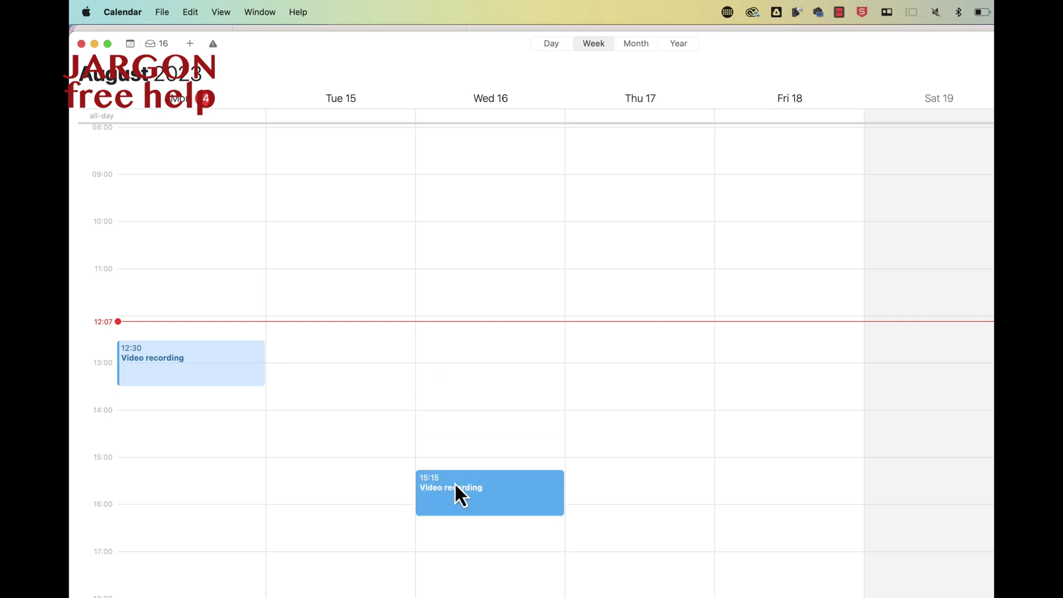
{"action": "double_click", "coordinate": [444, 489]}
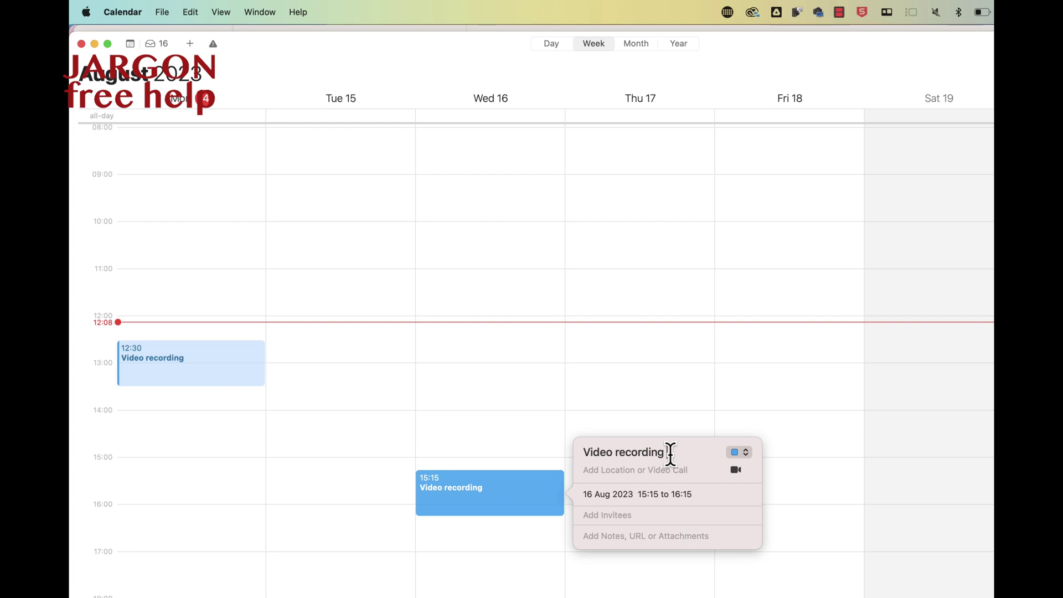
{"action": "type", "text": "pa"}
{"action": "type", "text": "rt 2"}
{"action": "left_click", "coordinate": [524, 533]}
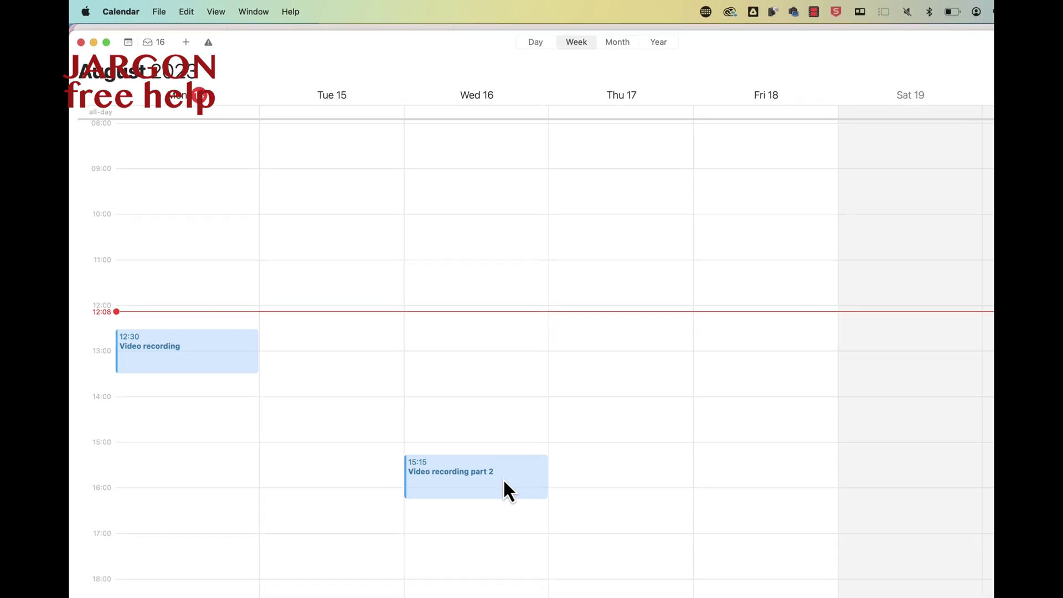
Step: Duplicate the part 2 event and move the duplicate to Thursday 17 at 13:00
{"action": "right_click", "coordinate": [480, 454]}
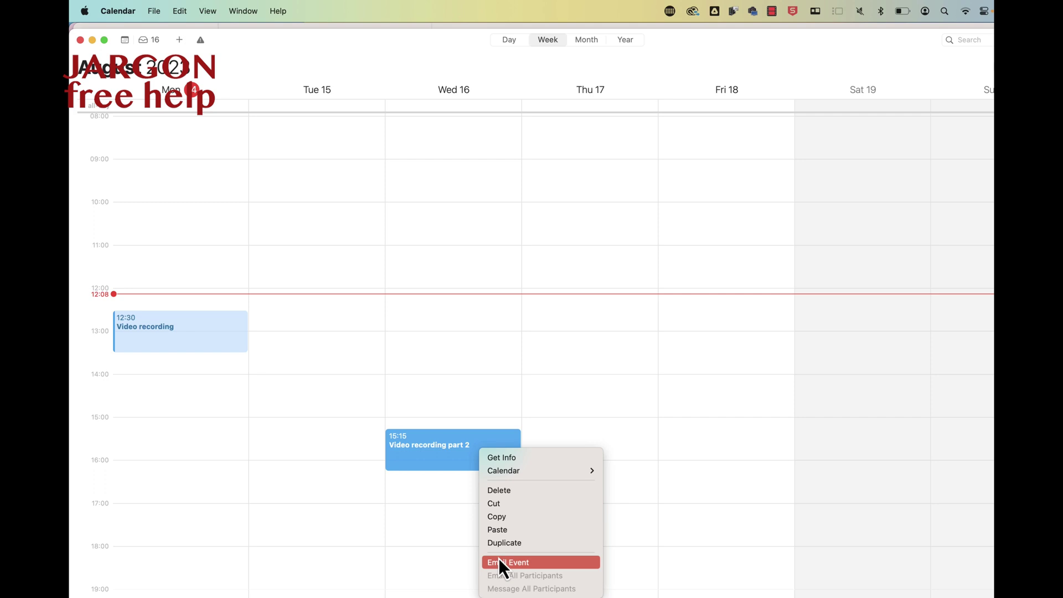
{"action": "left_click", "coordinate": [506, 543]}
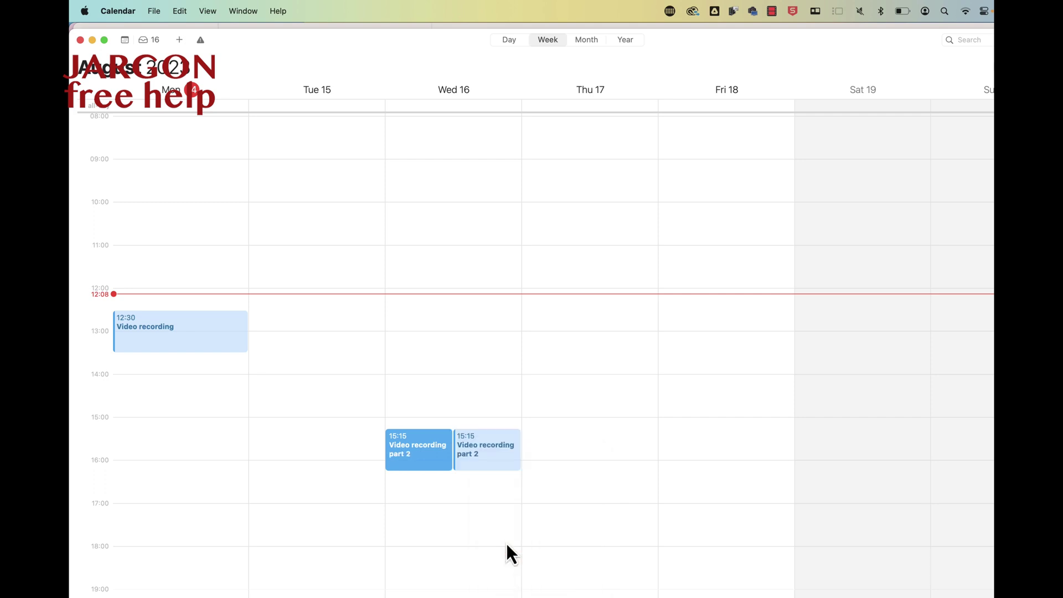
{"action": "left_click_drag", "start_coordinate": [551, 444], "coordinate": [643, 337]}
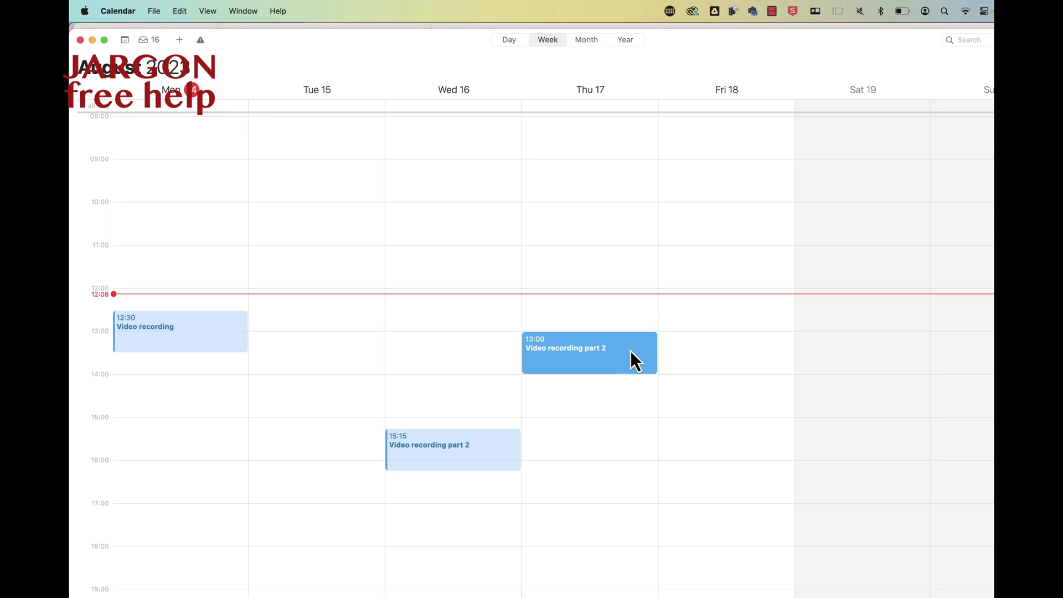
Step: Duplicate Thursday's event onto Friday 18 at 14:30 and retitle it 'Video recording part 4'
{"action": "left_click", "coordinate": [182, 10]}
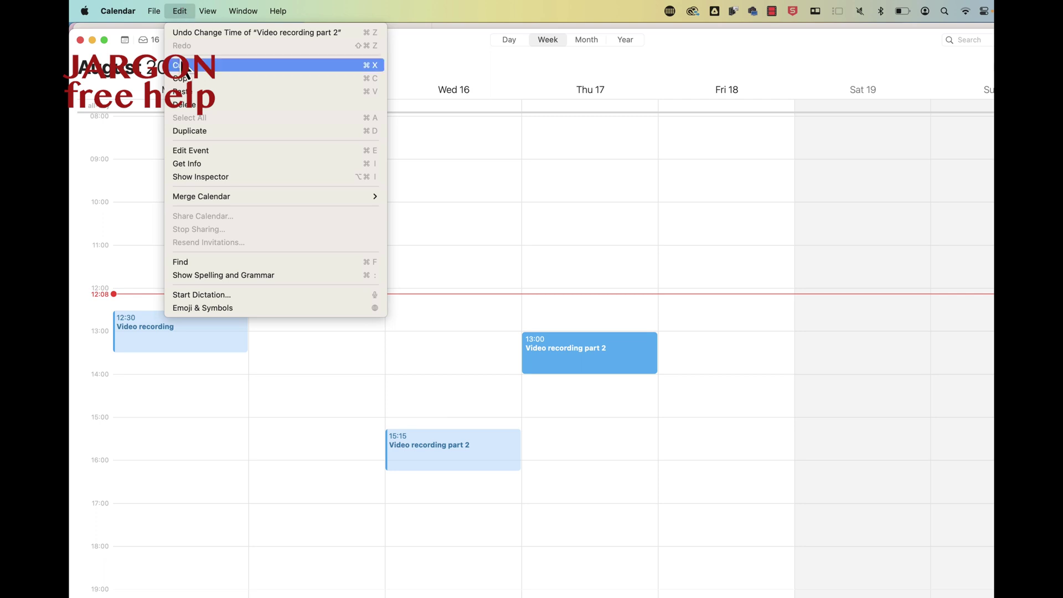
{"action": "left_click", "coordinate": [192, 130]}
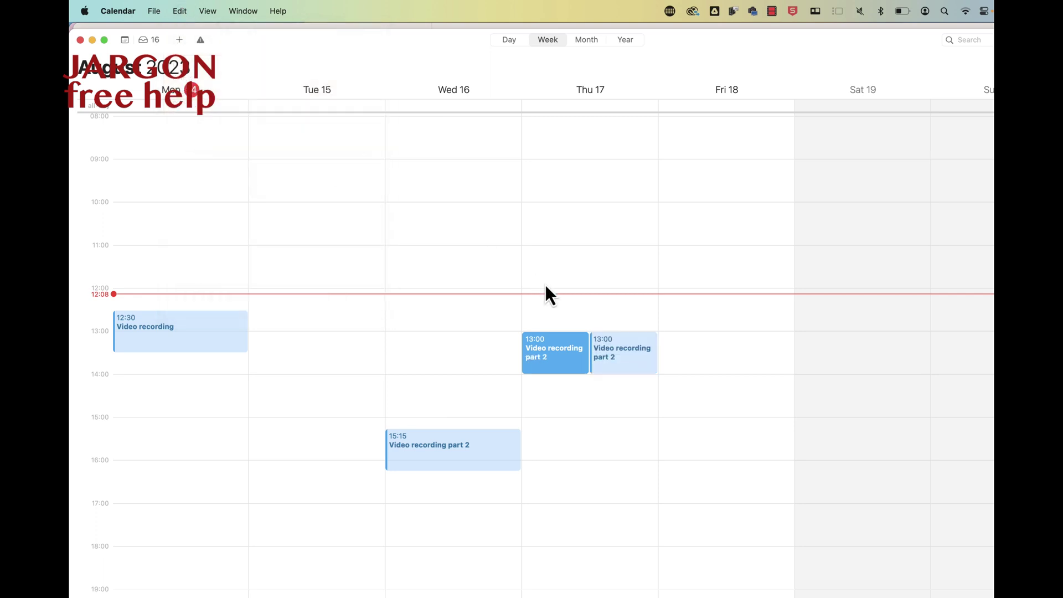
{"action": "left_click_drag", "start_coordinate": [636, 362], "coordinate": [700, 425]}
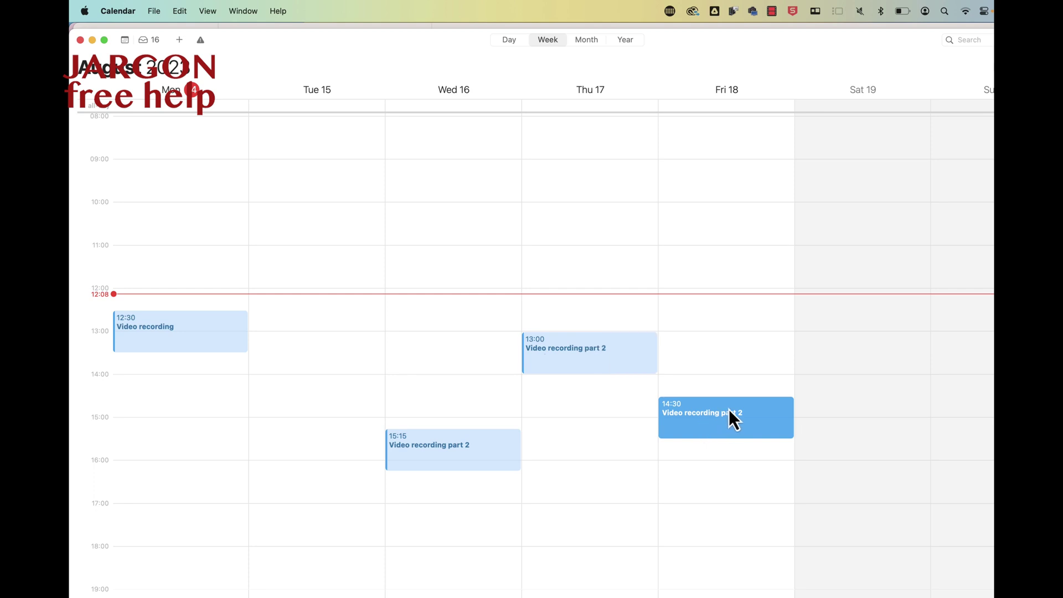
{"action": "double_click", "coordinate": [735, 415]}
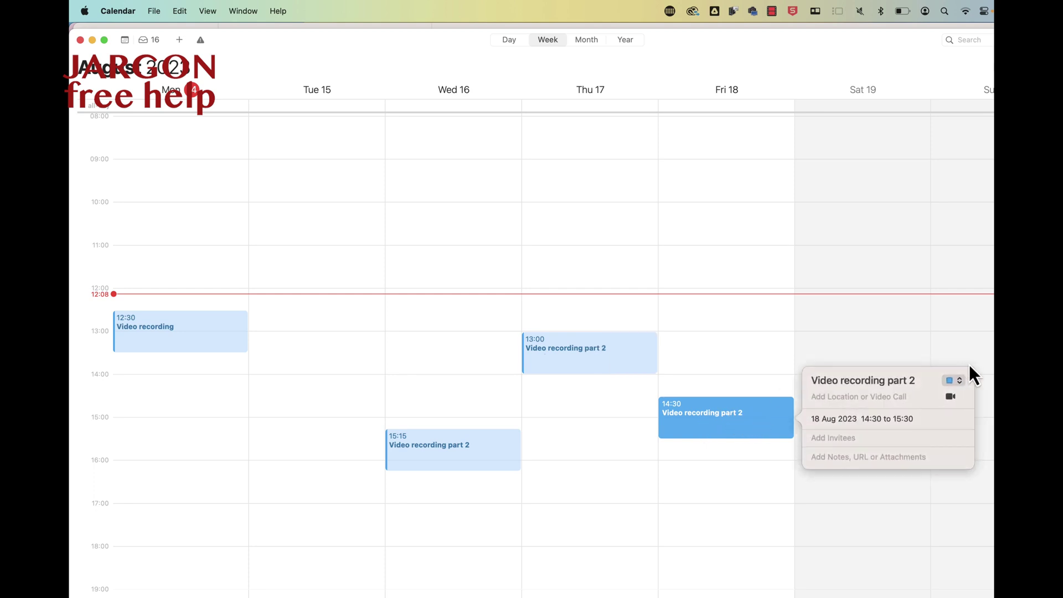
{"action": "key", "text": "BackSpace"}
{"action": "type", "text": "4"}
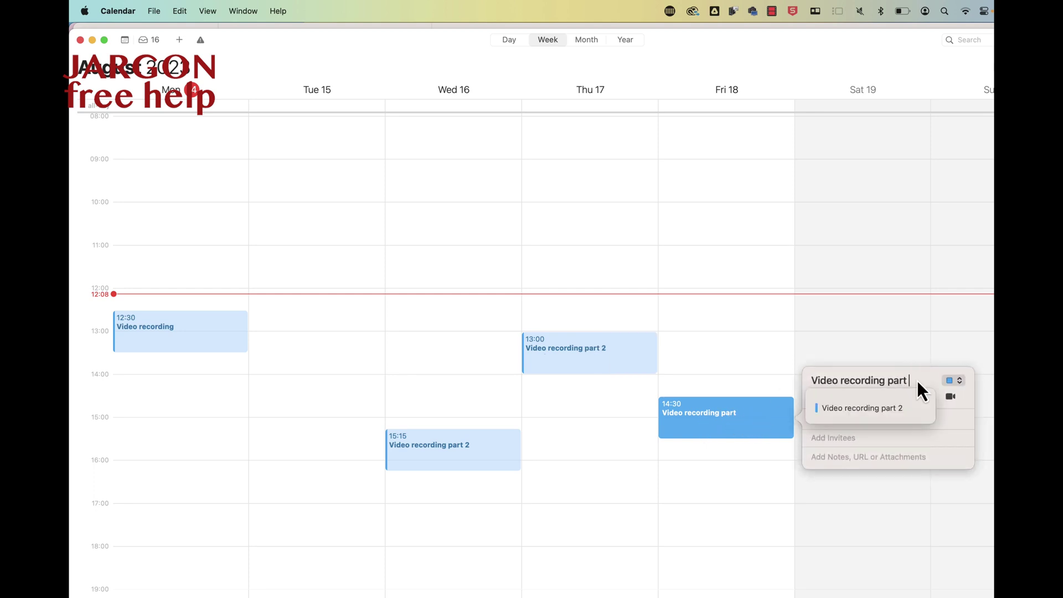
Step: Retitle Thursday's event to 'Video recording part 3'
{"action": "left_click", "coordinate": [620, 446]}
{"action": "double_click", "coordinate": [613, 362]}
{"action": "type", "text": "Video recording part"}
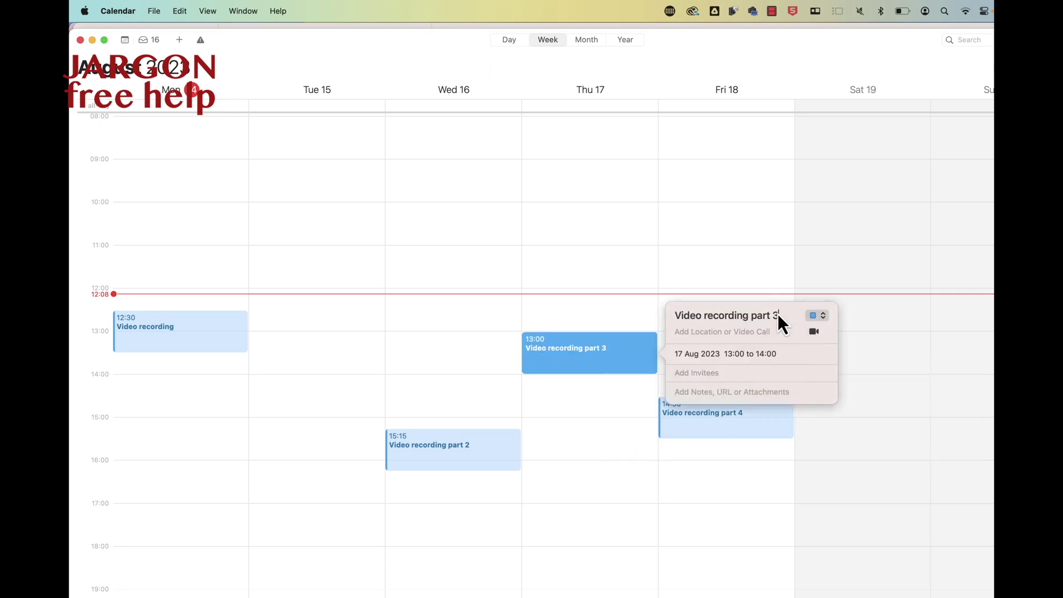
{"action": "type", "text": "3"}
{"action": "left_click", "coordinate": [657, 494]}
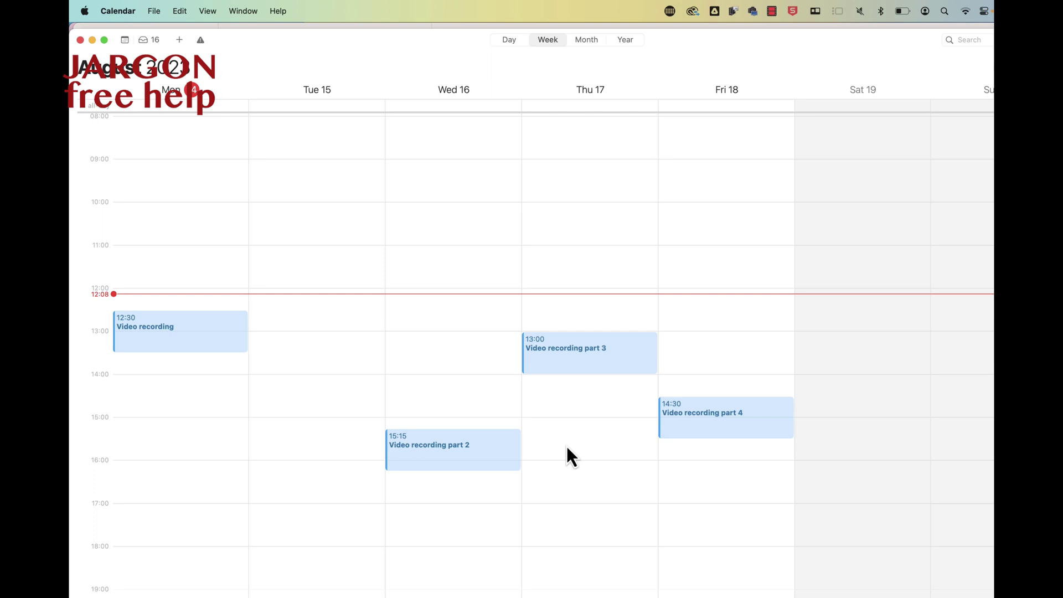
Step: Option-drag a copy of Wednesday's part 2 event onto Friday at 15:45
{"action": "left_click", "coordinate": [471, 468]}
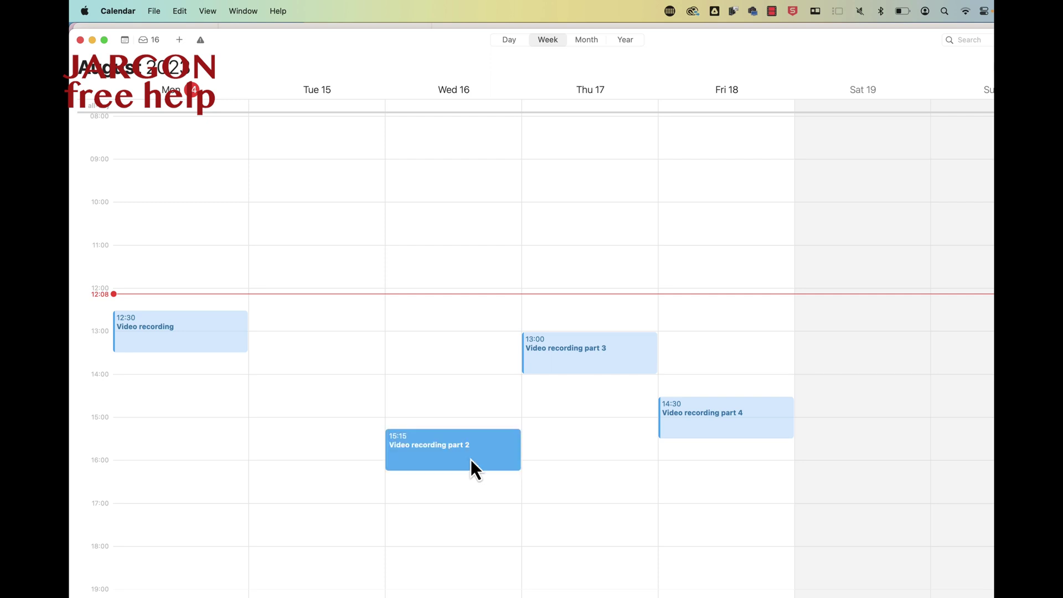
{"action": "mouse_move", "coordinate": [471, 460]}
{"action": "left_mouse_down"}
{"action": "mouse_move", "coordinate": [564, 456]}
{"action": "mouse_move", "coordinate": [728, 483]}
{"action": "left_mouse_up"}
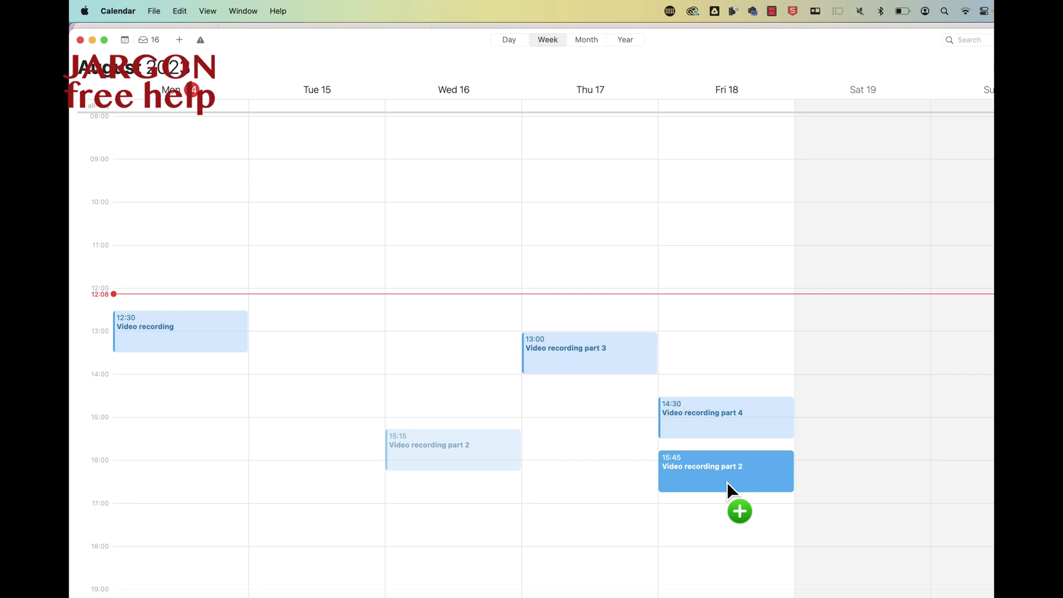
{"action": "left_click_drag", "start_coordinate": [727, 490], "coordinate": [727, 490]}
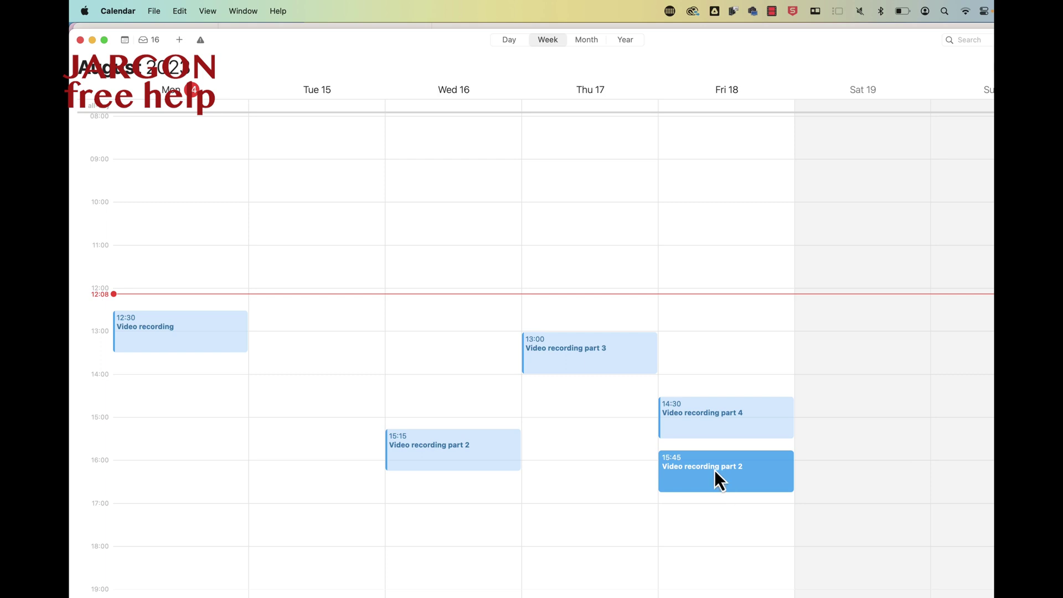
Step: Move Wednesday's part 2 event to Thursday at 16:30
{"action": "left_click", "coordinate": [457, 447]}
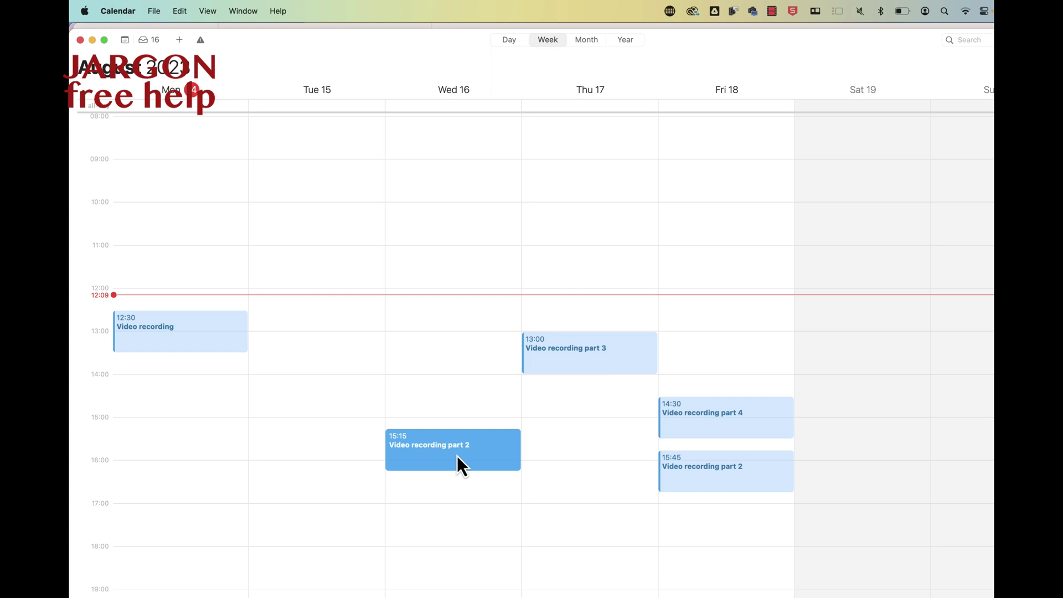
{"action": "left_click_drag", "start_coordinate": [457, 455], "coordinate": [546, 525]}
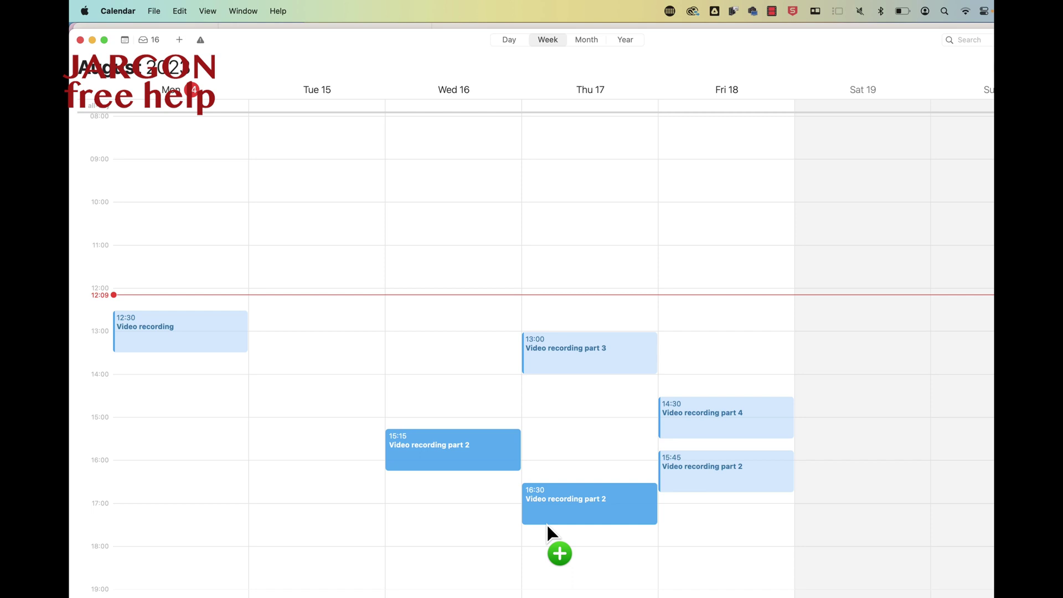
{"action": "left_click_drag", "start_coordinate": [547, 526], "coordinate": [548, 526]}
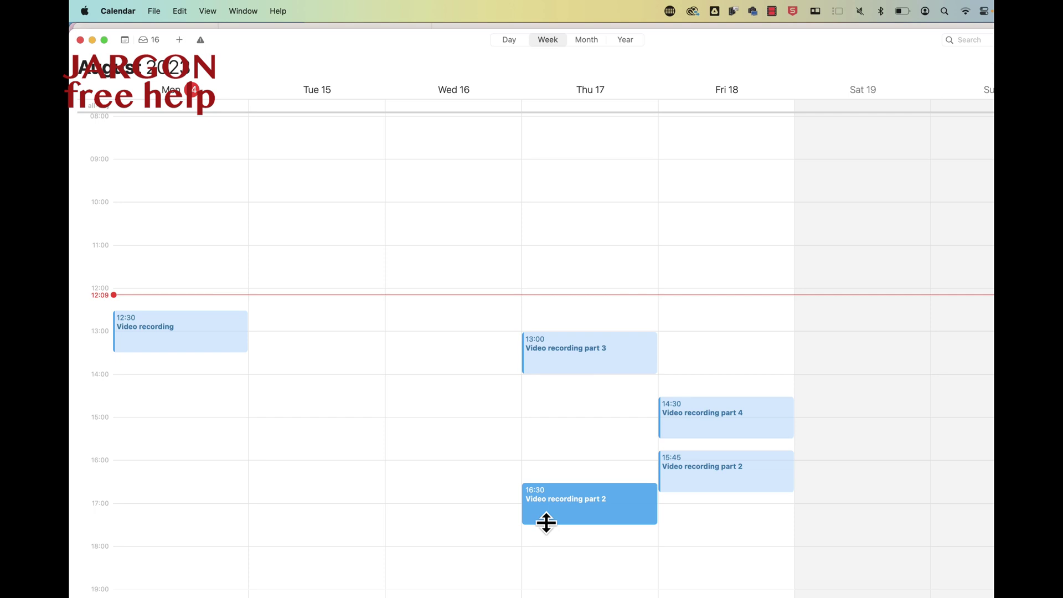
Step: Undo the move, then Option-drag a copy of Wednesday's part 2 event onto Thursday at 16:00
{"action": "key", "text": "super+z"}
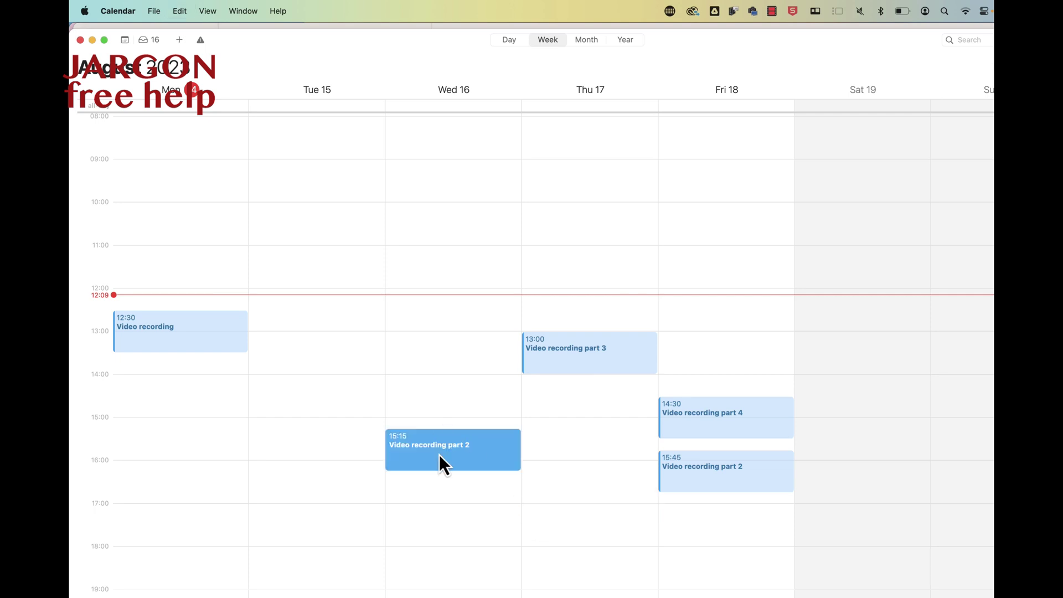
{"action": "left_click_drag", "start_coordinate": [440, 455], "coordinate": [550, 500]}
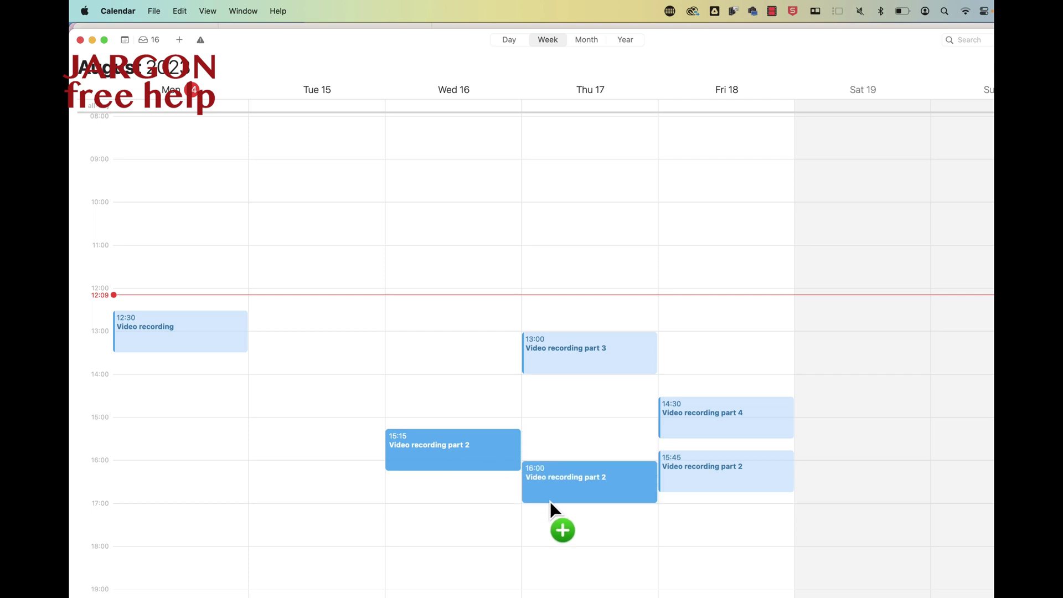
{"action": "left_click_drag", "start_coordinate": [550, 501], "coordinate": [550, 502]}
{"action": "key", "text": "alt"}
{"action": "key", "text": "alt"}
{"action": "left_click_drag", "start_coordinate": [550, 502], "coordinate": [549, 499]}
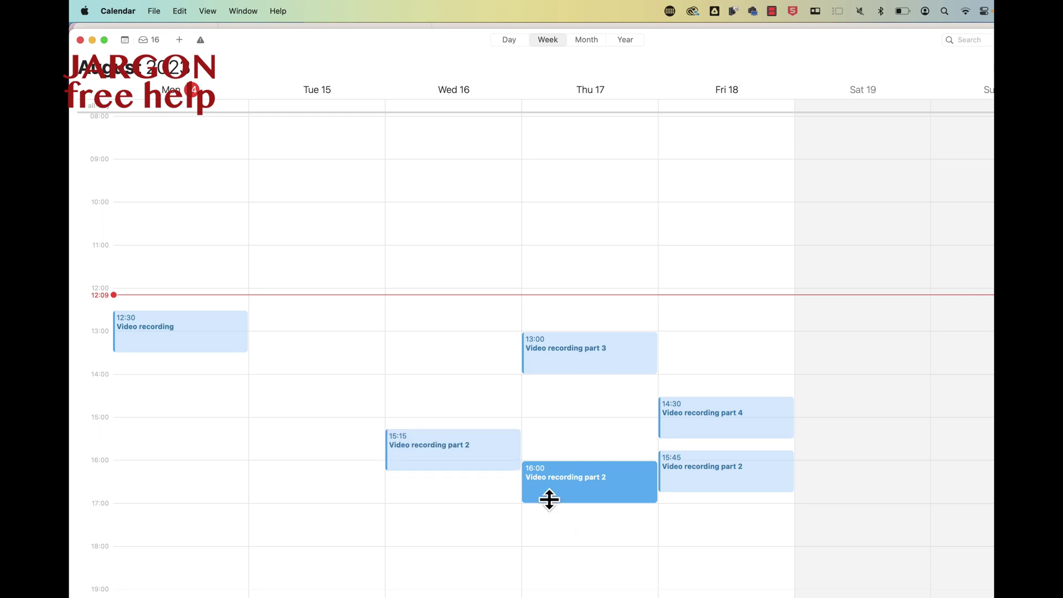